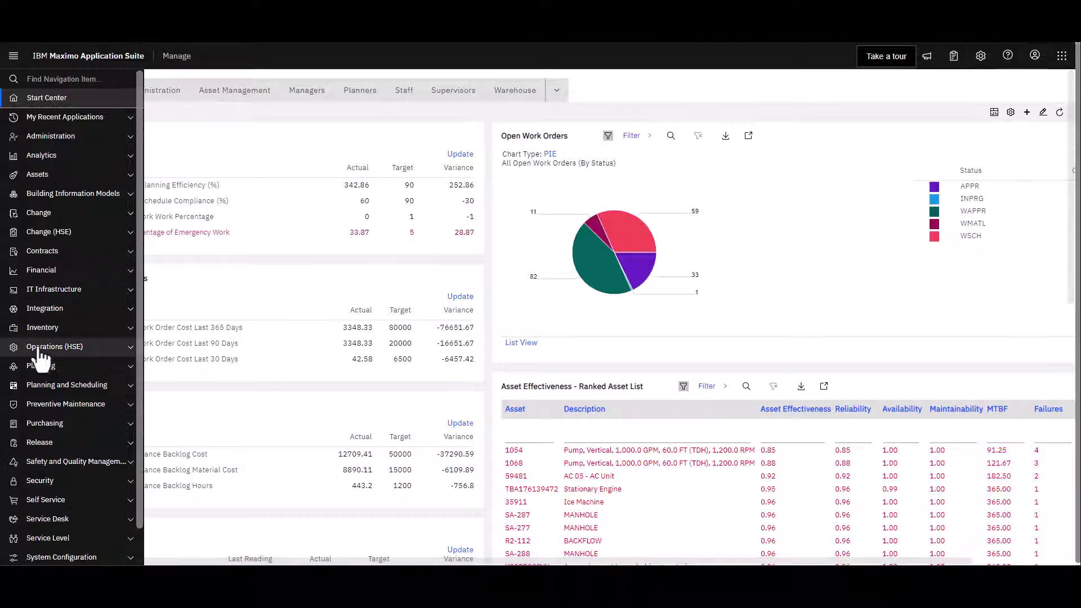
Expand the Planning application group in the side menu to reach Manage Inspection Forms
left_click(40, 366)
scroll(57, 405, "down", 3)
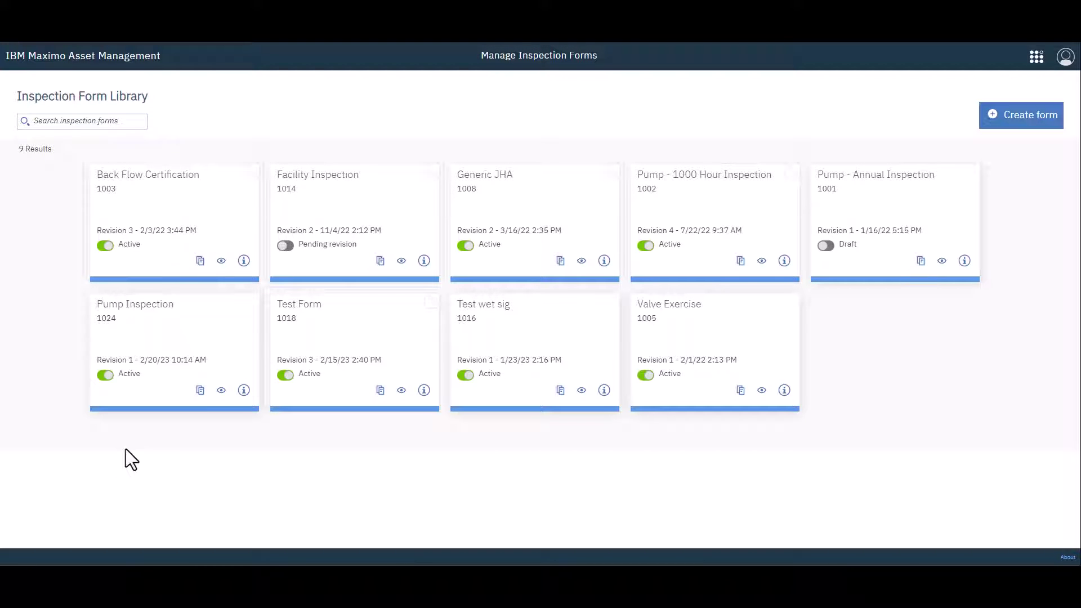
From Pump Inspection's revision history, create revision 2 with the reason 'added conditional response'
left_click(182, 347)
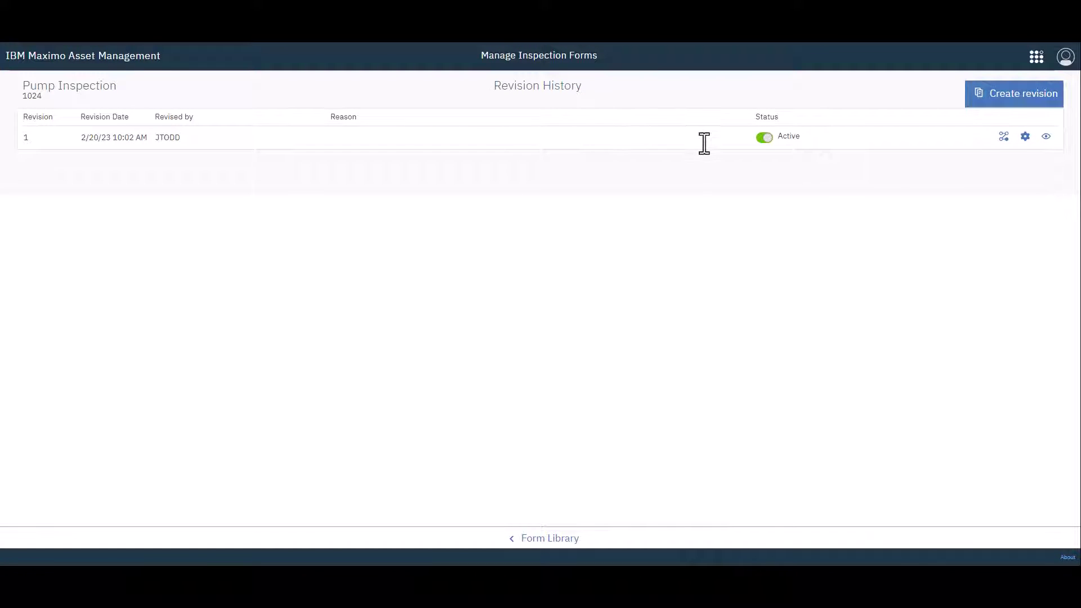
left_click(1001, 101)
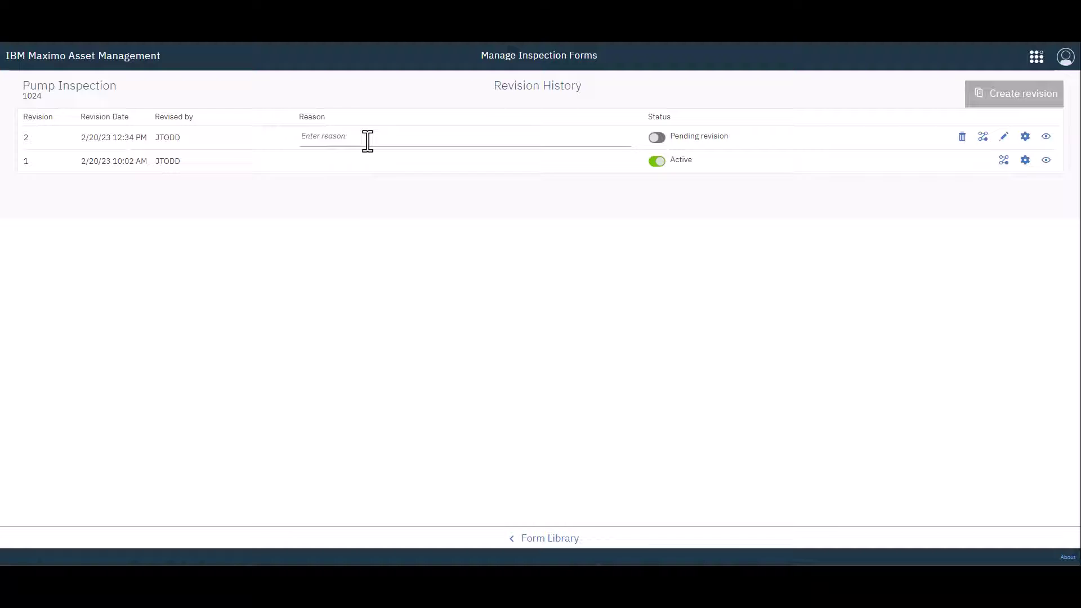
left_click(367, 141)
type("add")
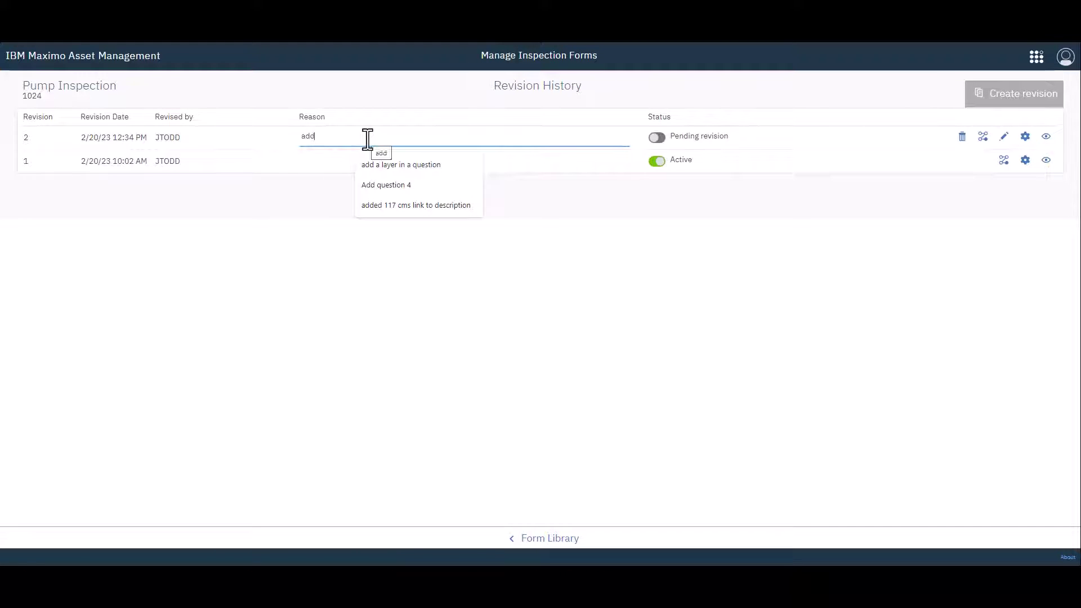
type("ed conditio")
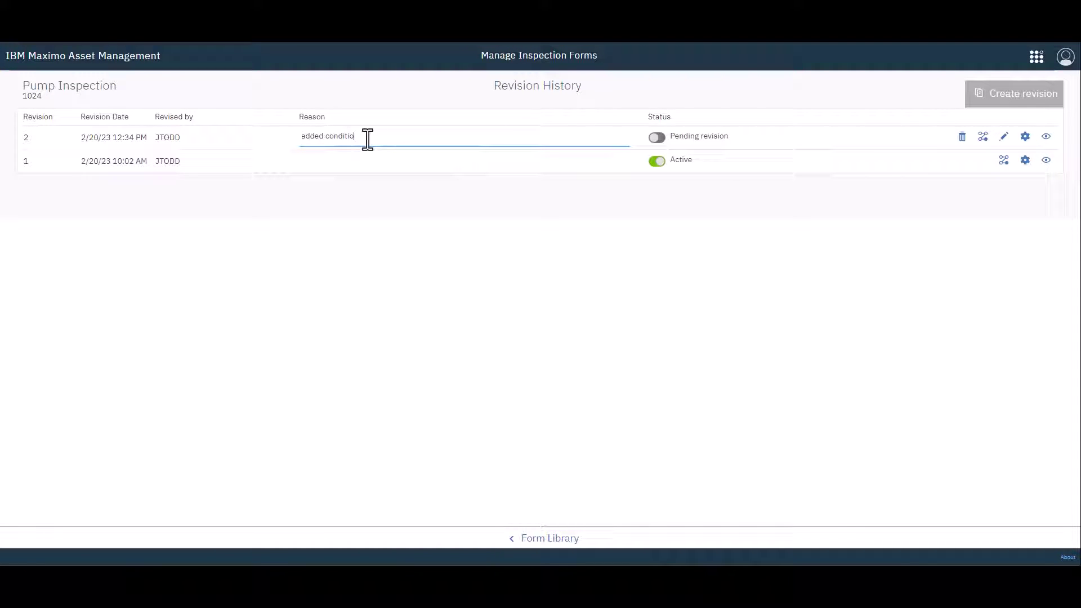
type("nal response")
Open revision 2 for editing and add a text response field to question 3
left_click(1005, 139)
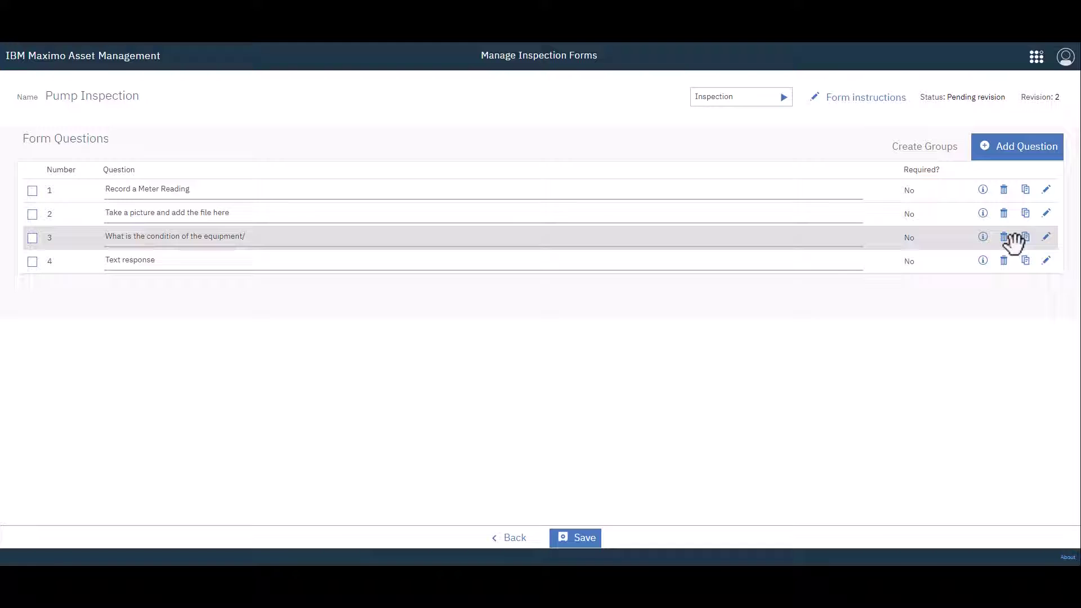
left_click(1047, 238)
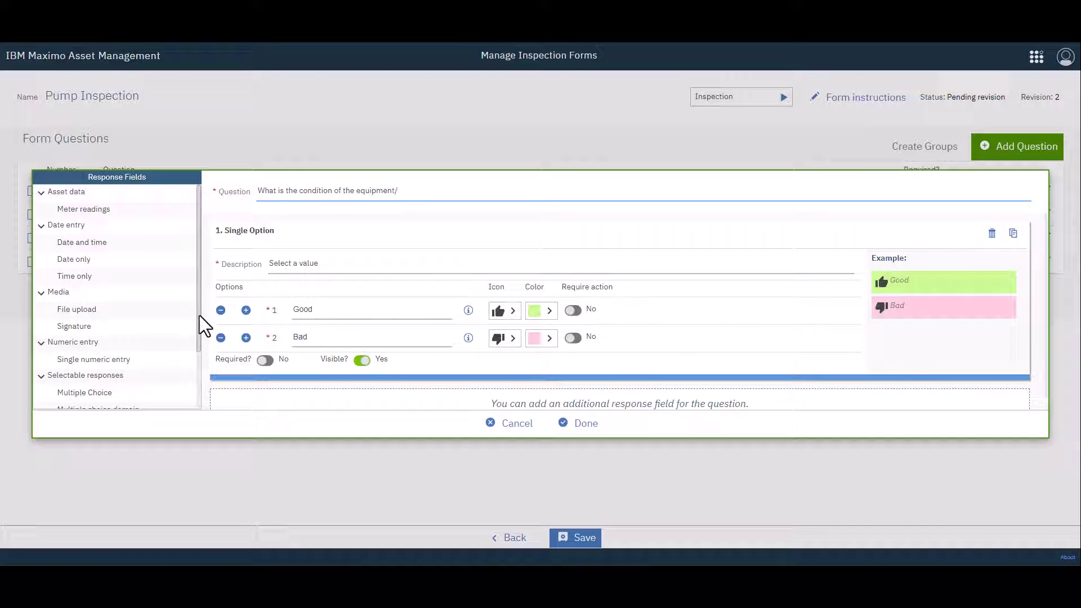
scroll(198, 315, "down", 3)
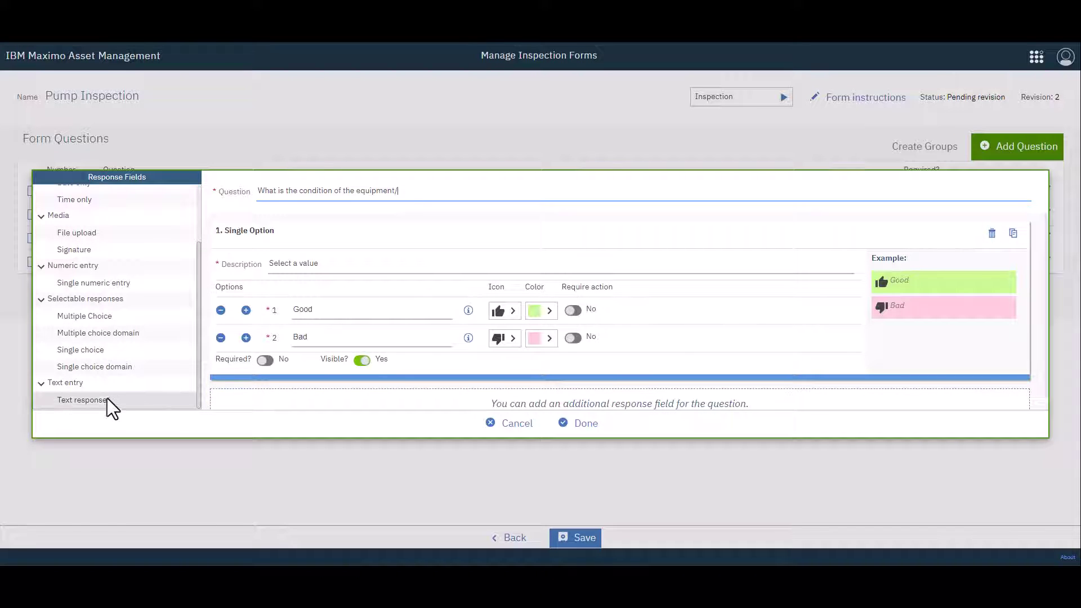
left_click(81, 400)
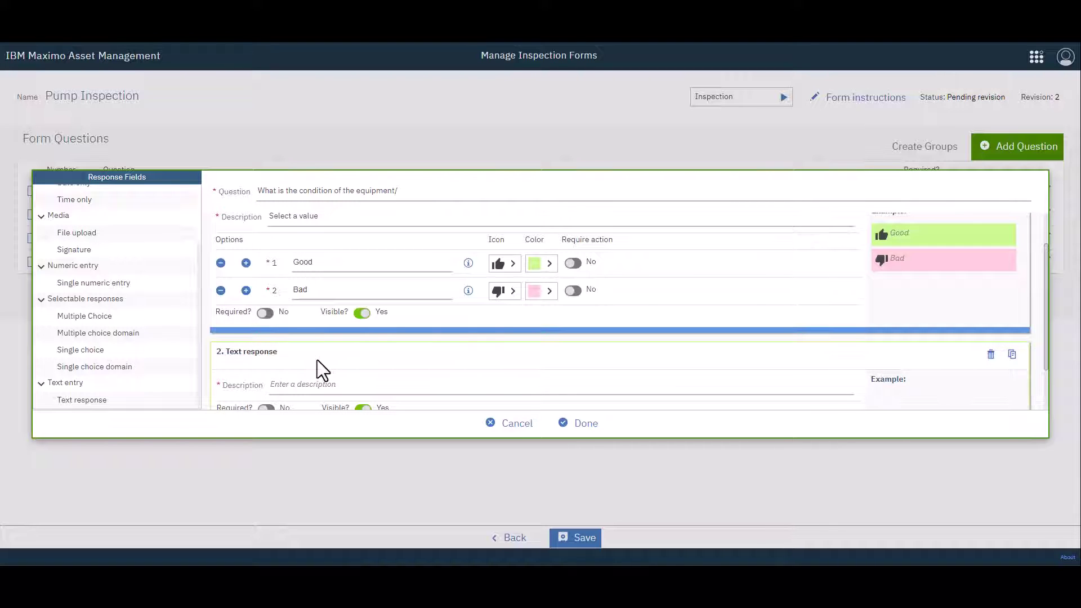
Describe the new field as 'If Bad, please describe further' and set Visible to No
left_click(308, 387)
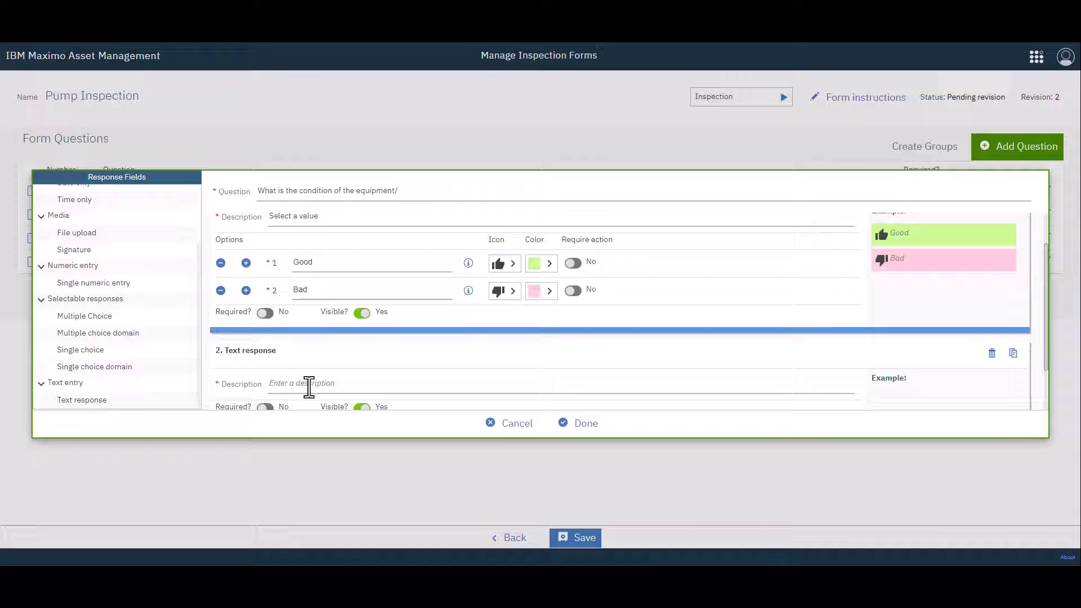
type("If Bad, plea")
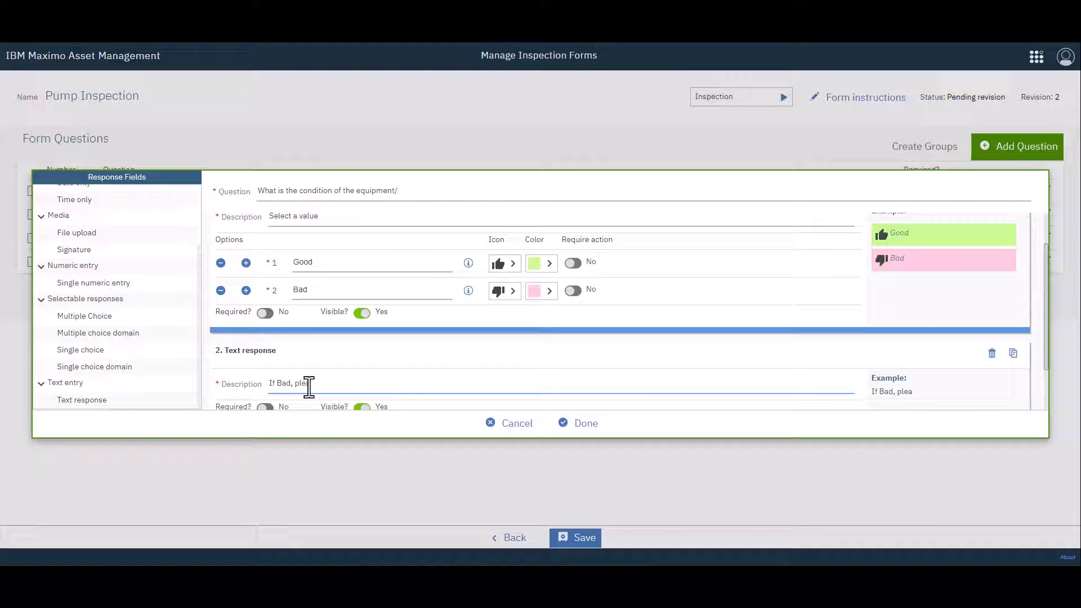
type("e dewscribe further")
key("Left")
key("Left")
key("Left")
key("BackSpace")
left_click(311, 388)
type("s")
scroll(298, 400, "down", 1)
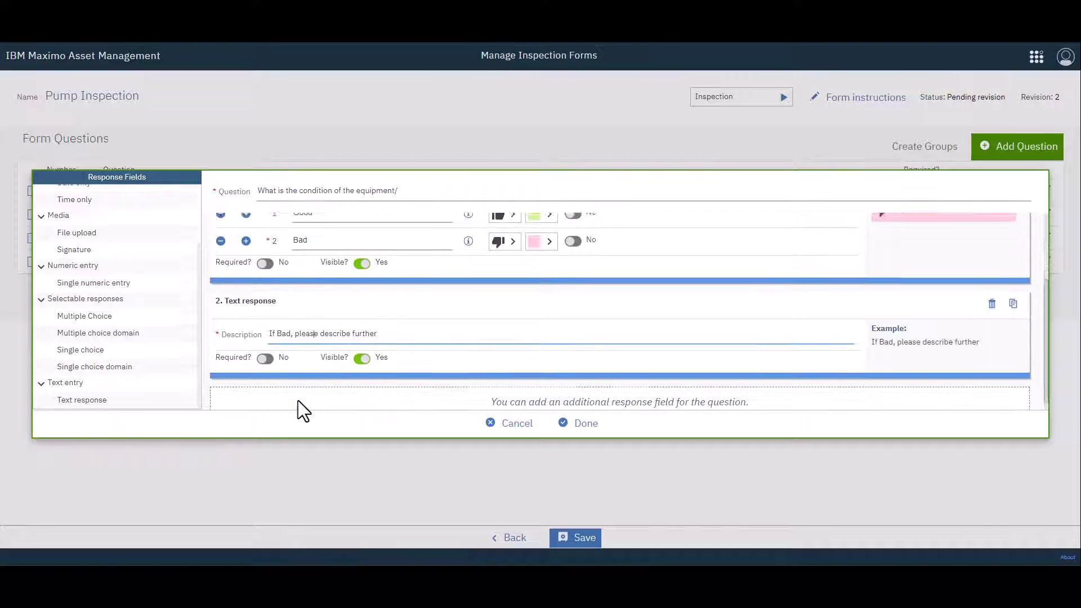
left_click(361, 353)
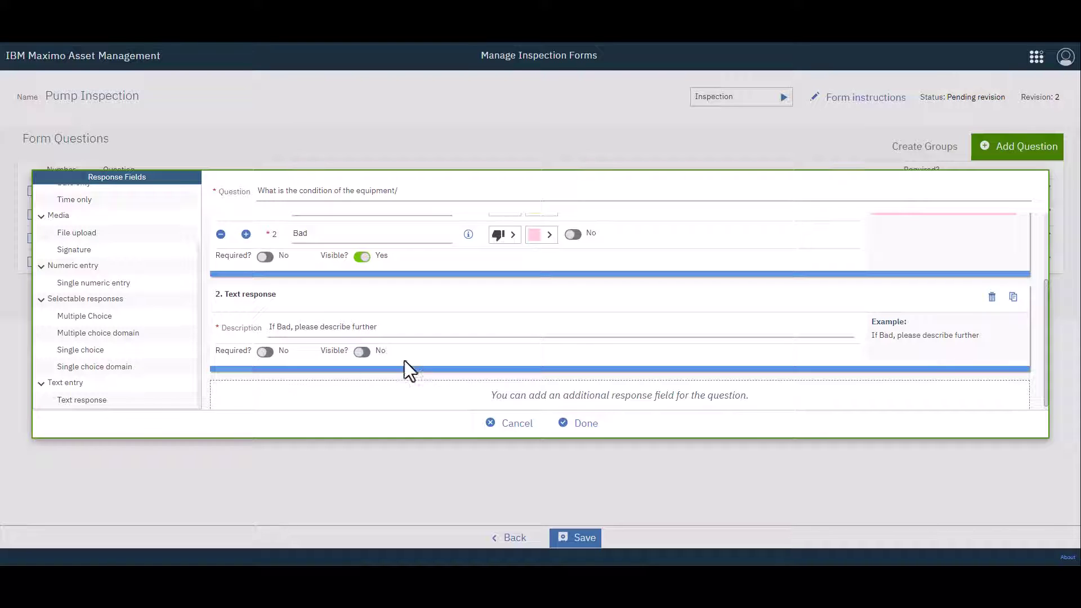
Finish editing question 3 and save revision 2 of the Pump Inspection form
left_click(584, 424)
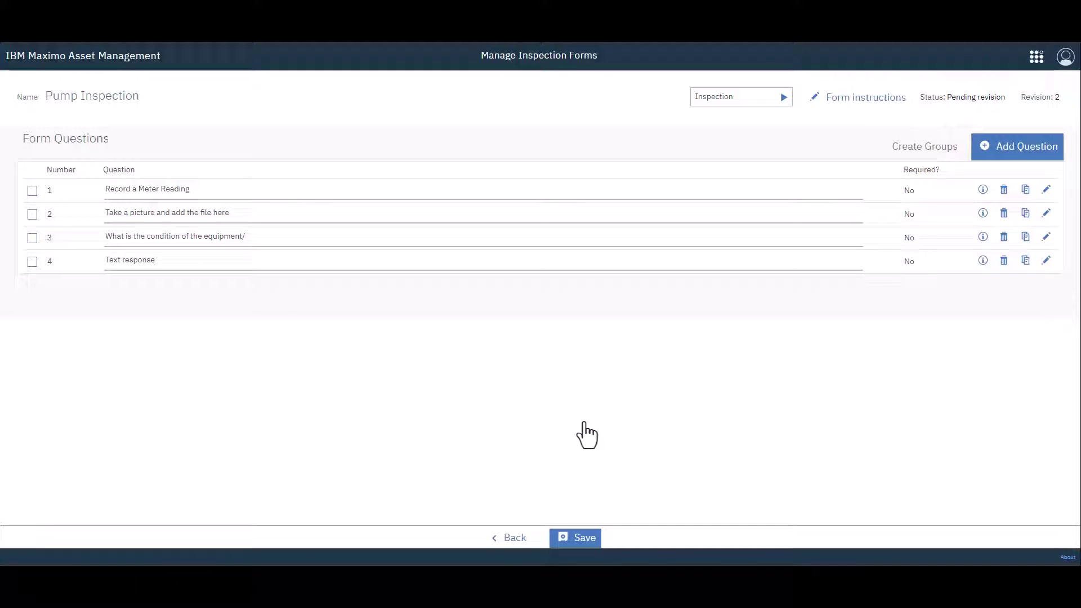
left_click(585, 540)
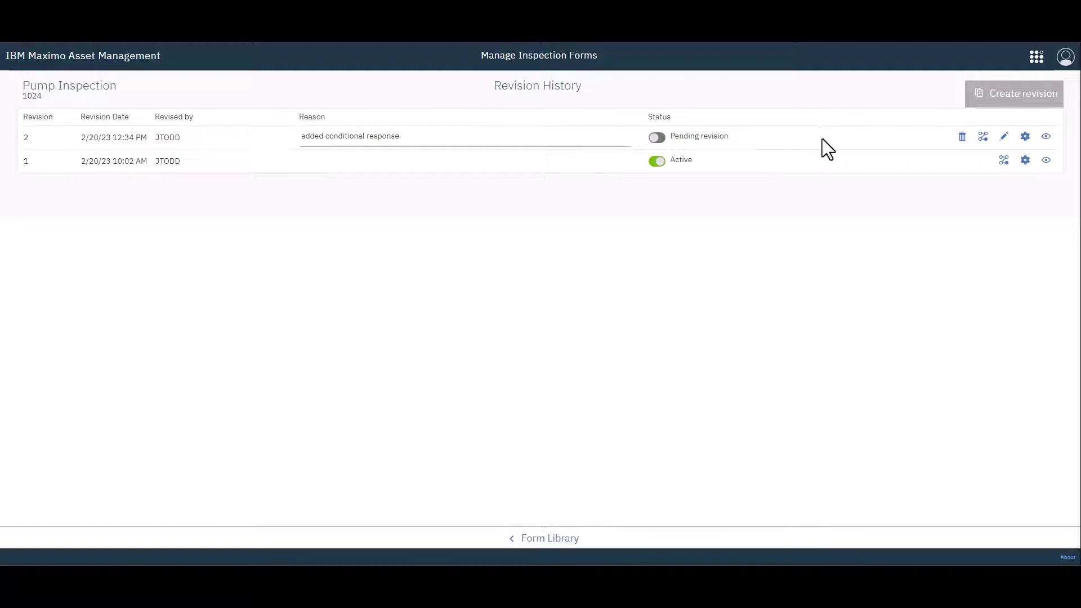
Add a Bad-answer condition on response 3.01 targeting the 'If Bad, please describe further' field
left_click(983, 139)
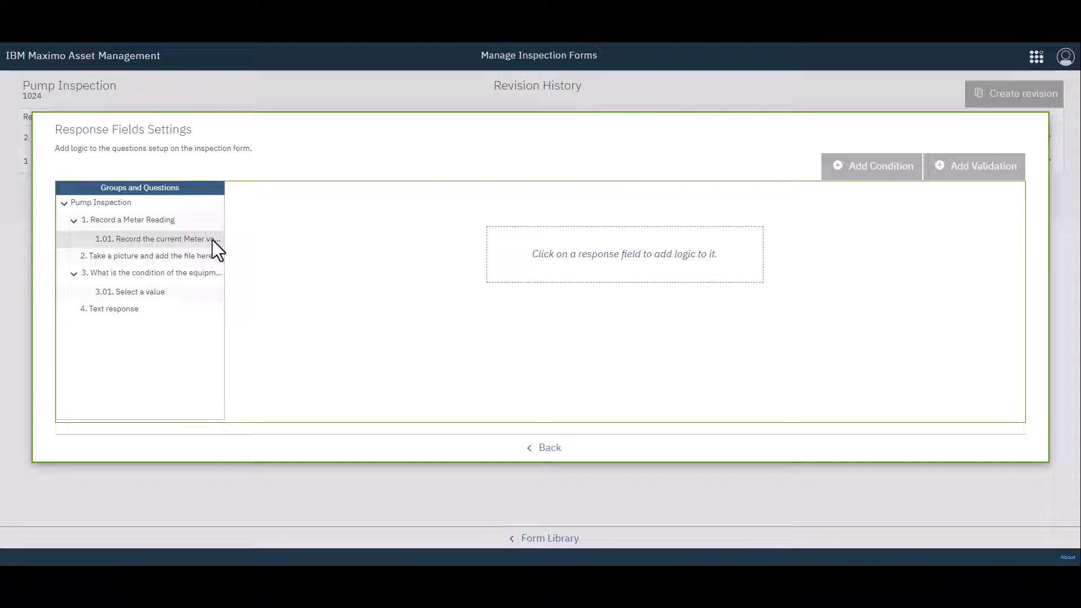
left_click(134, 291)
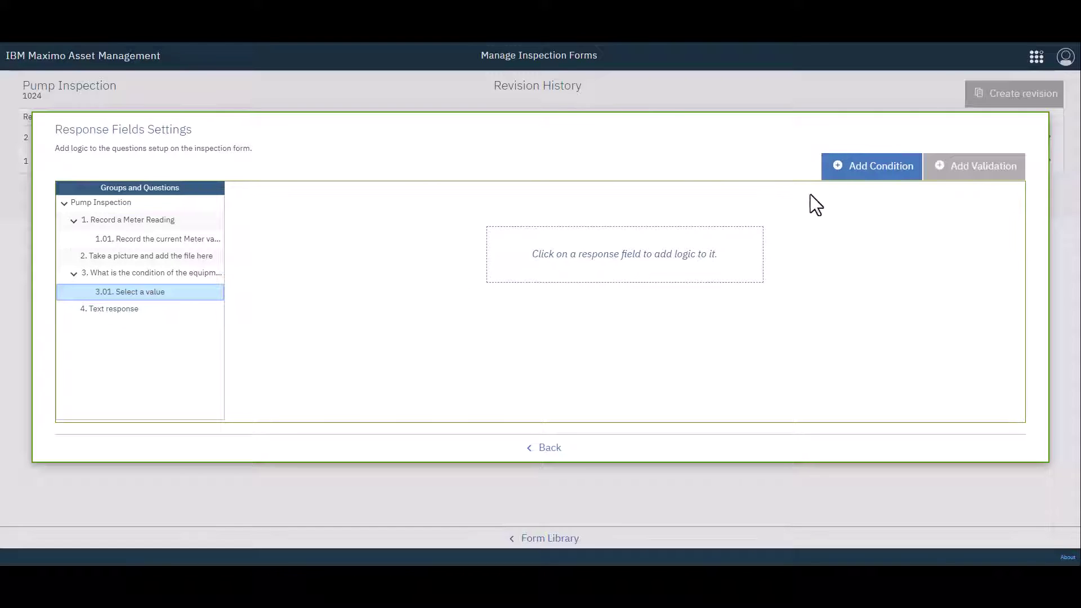
left_click(854, 177)
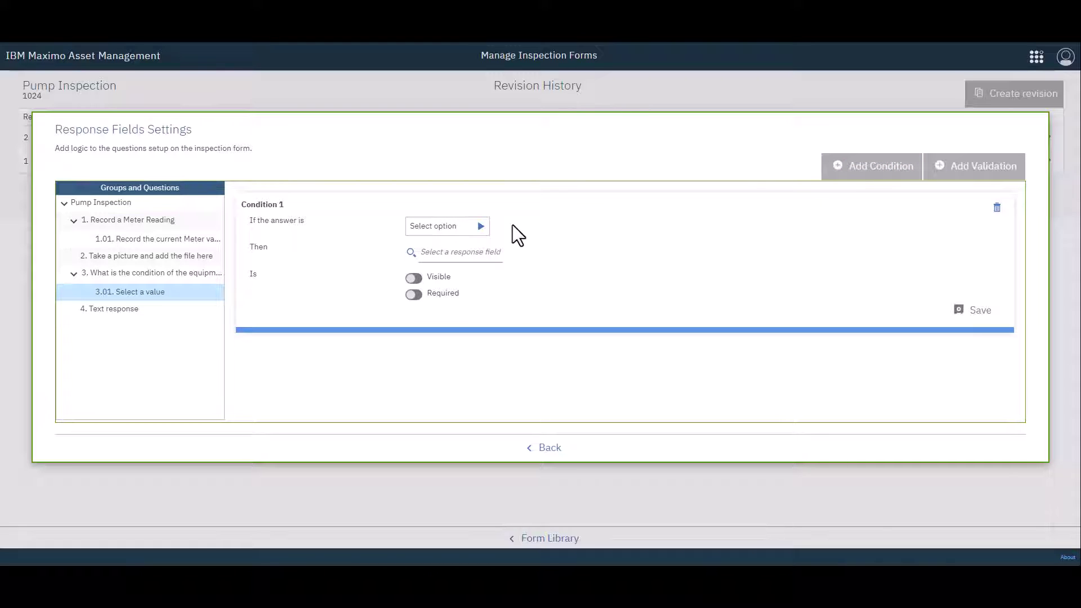
left_click(480, 226)
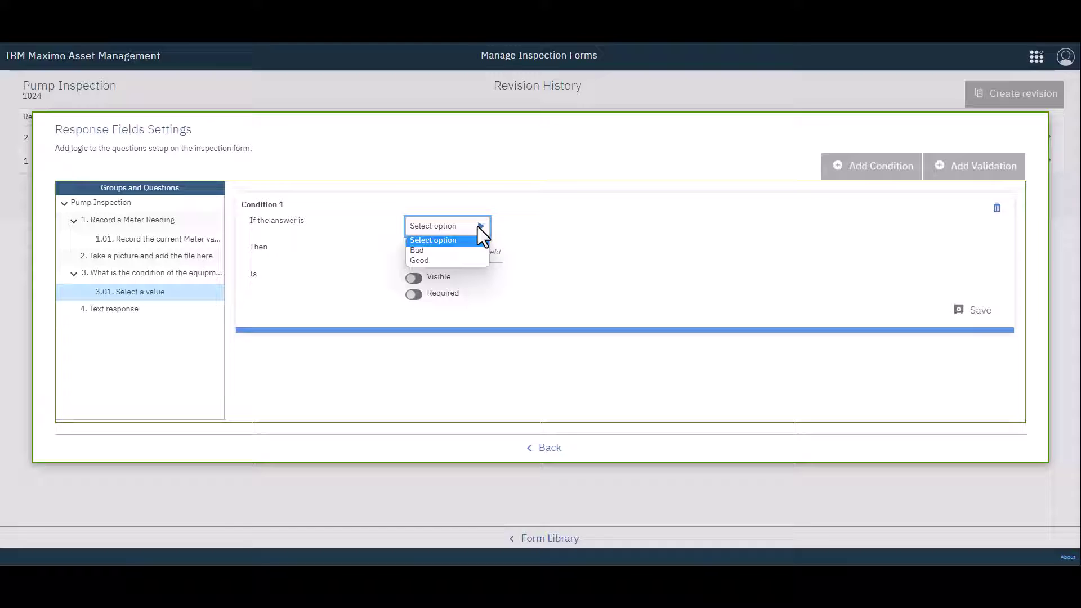
left_click(435, 251)
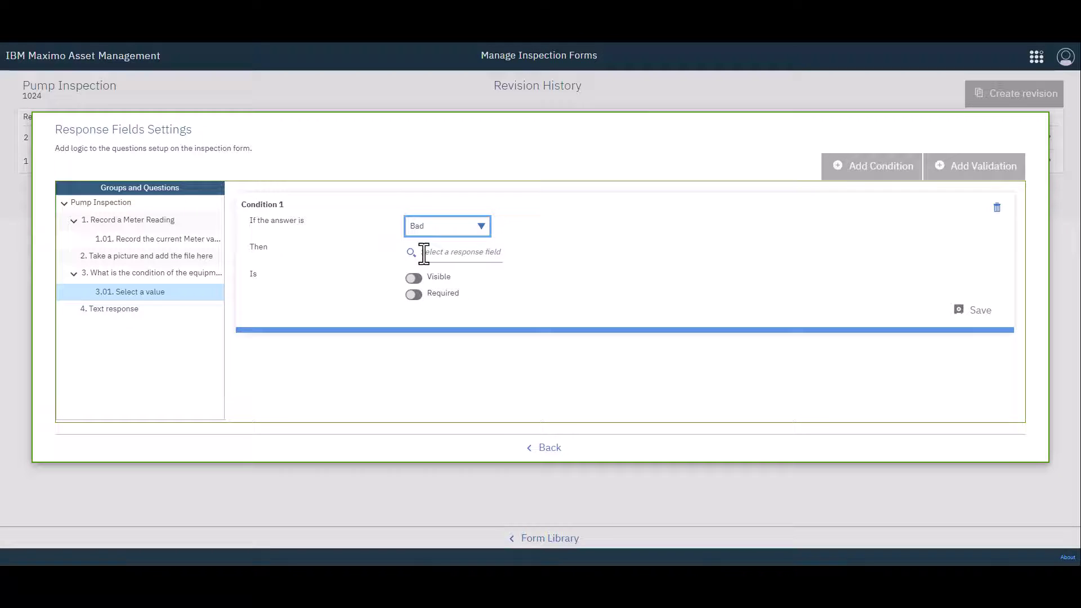
left_click(411, 252)
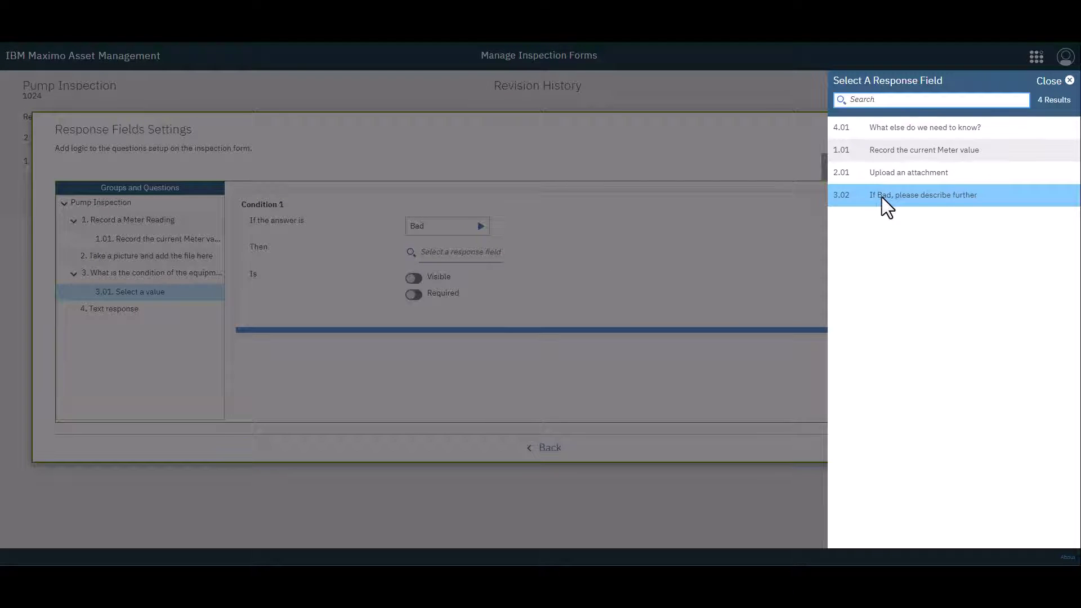
left_click(882, 197)
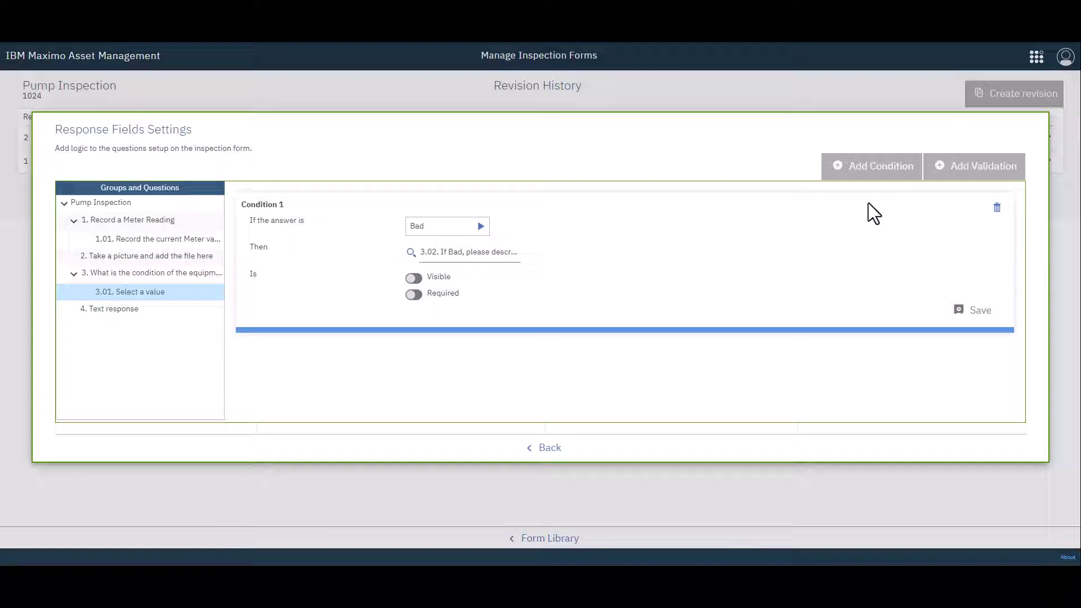
Make the follow-up field visible and required when Bad, save the condition, and activate revision 2
left_click(415, 284)
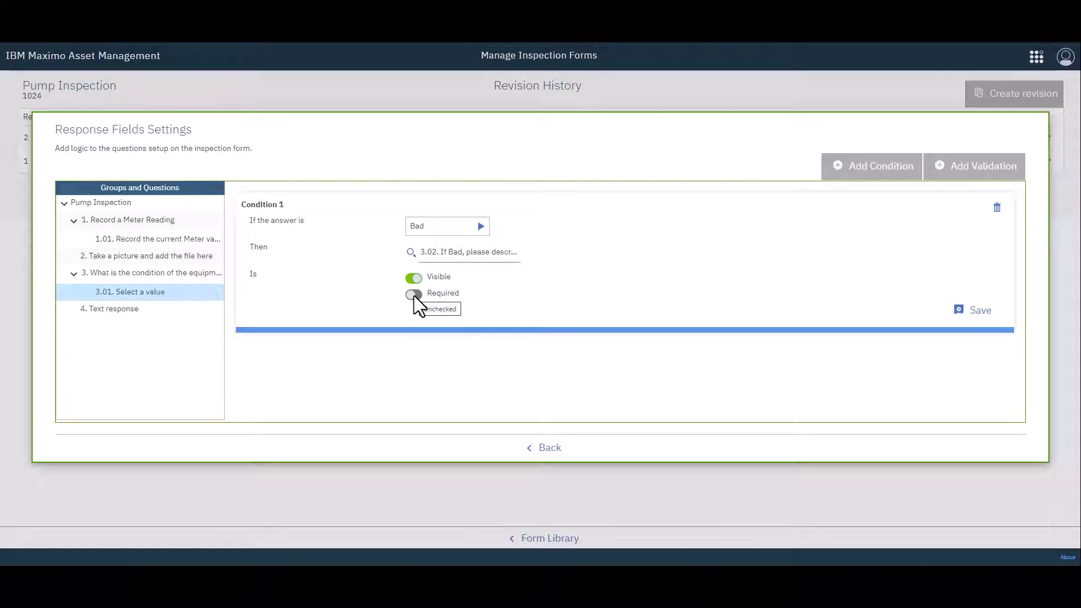
left_click(414, 295)
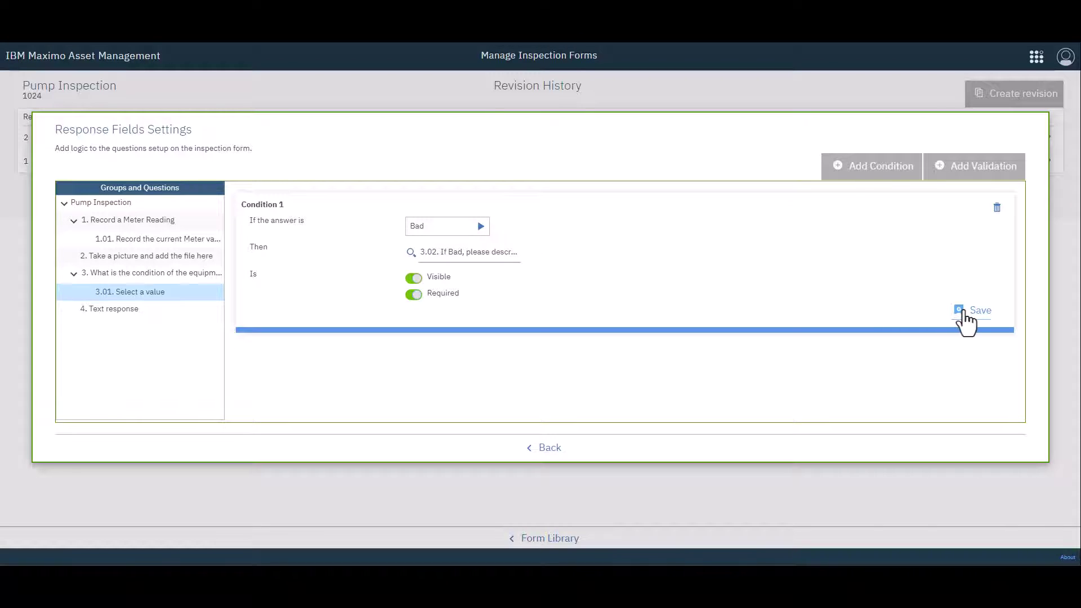
left_click(965, 312)
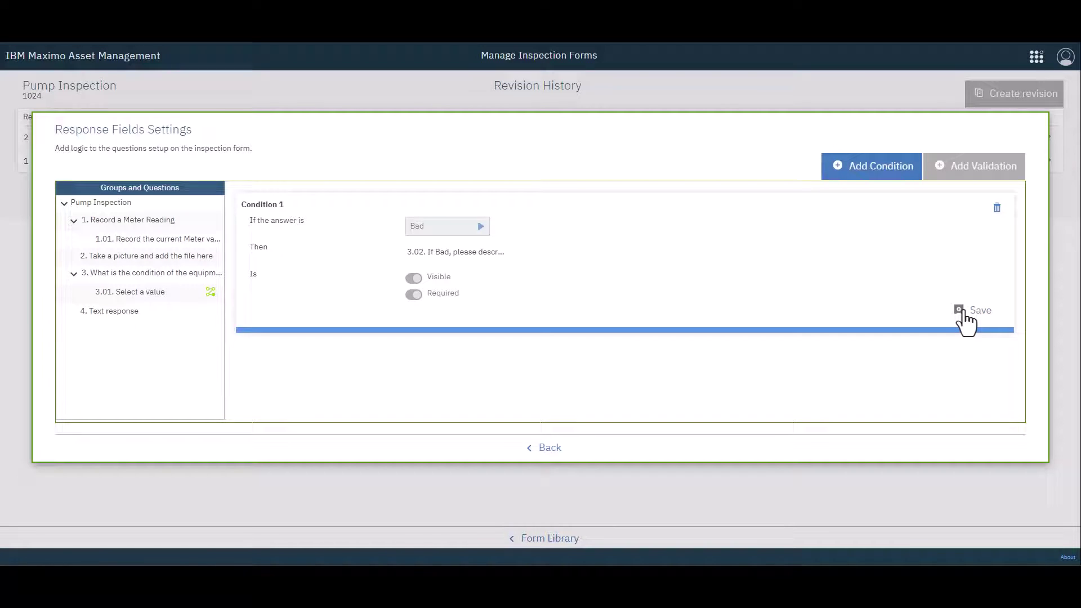
left_click(554, 449)
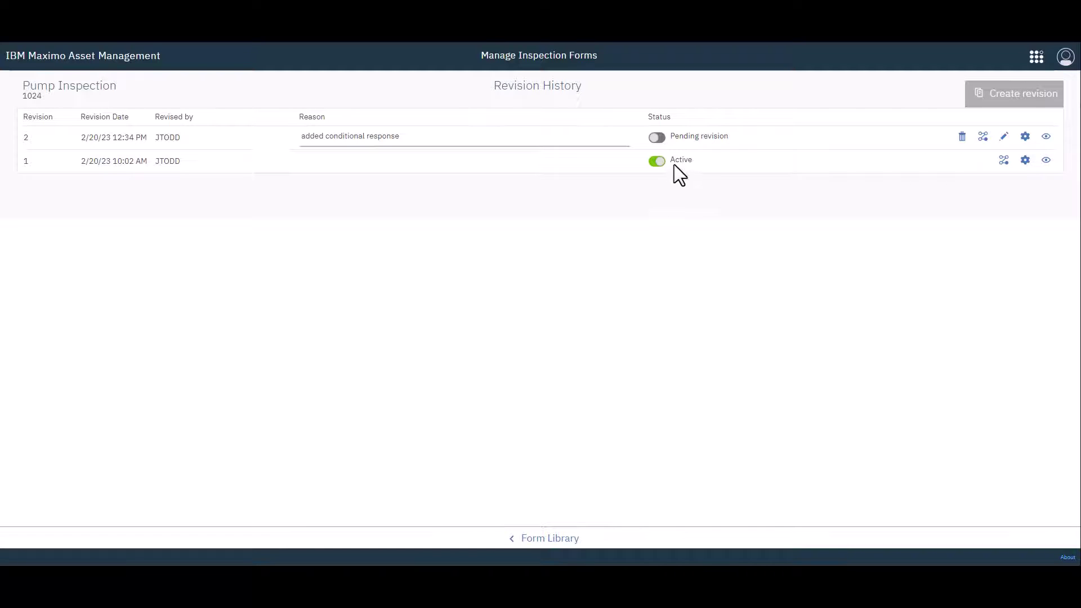
left_click(656, 138)
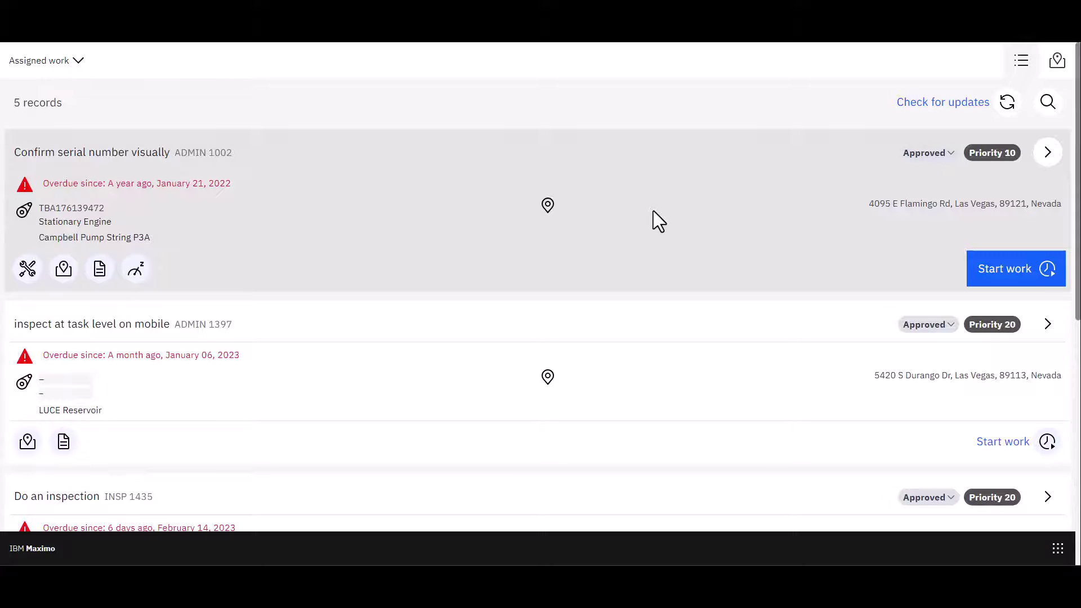
Open the work order 'Do an inspection with conditions' from the Assigned work list
scroll(654, 214, "down", 8)
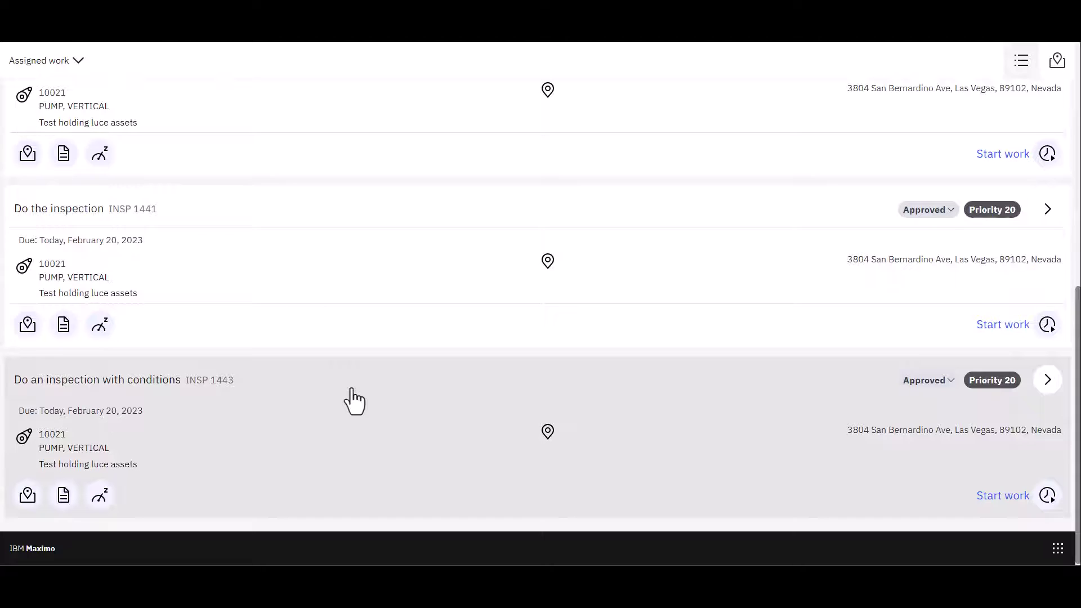
left_click(384, 436)
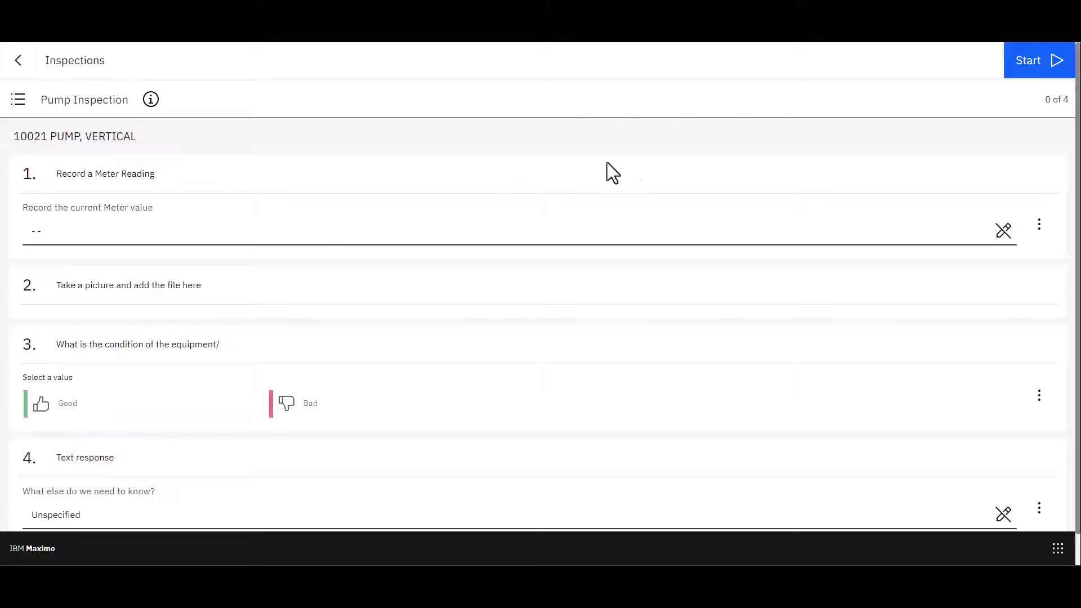
Start the inspection, rate condition Bad, and enter 'Looks like a rat in the back area.'
left_click(1026, 71)
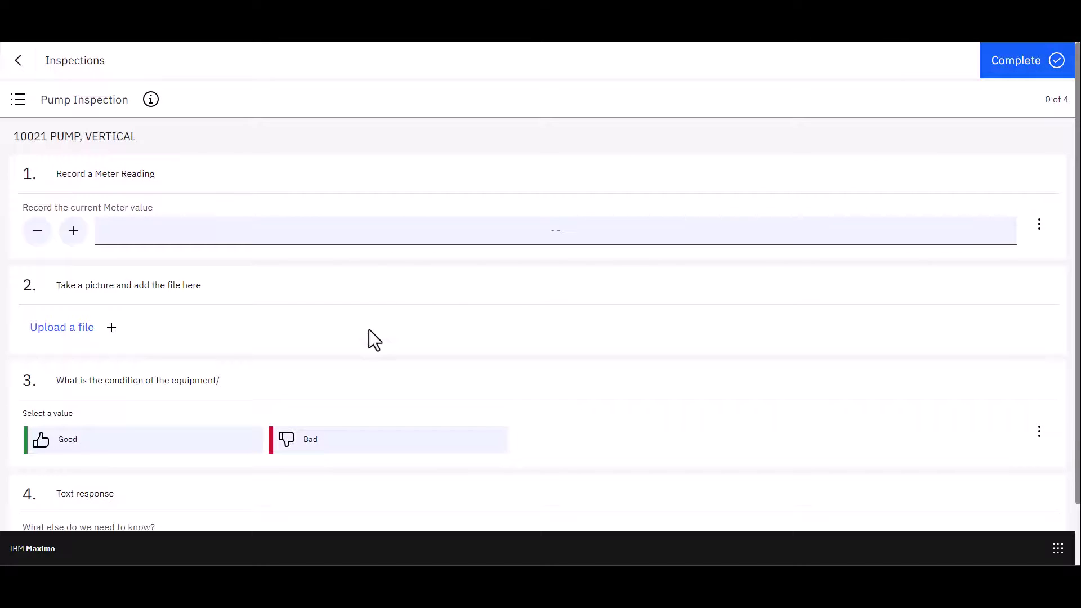
scroll(343, 439, "down", 2)
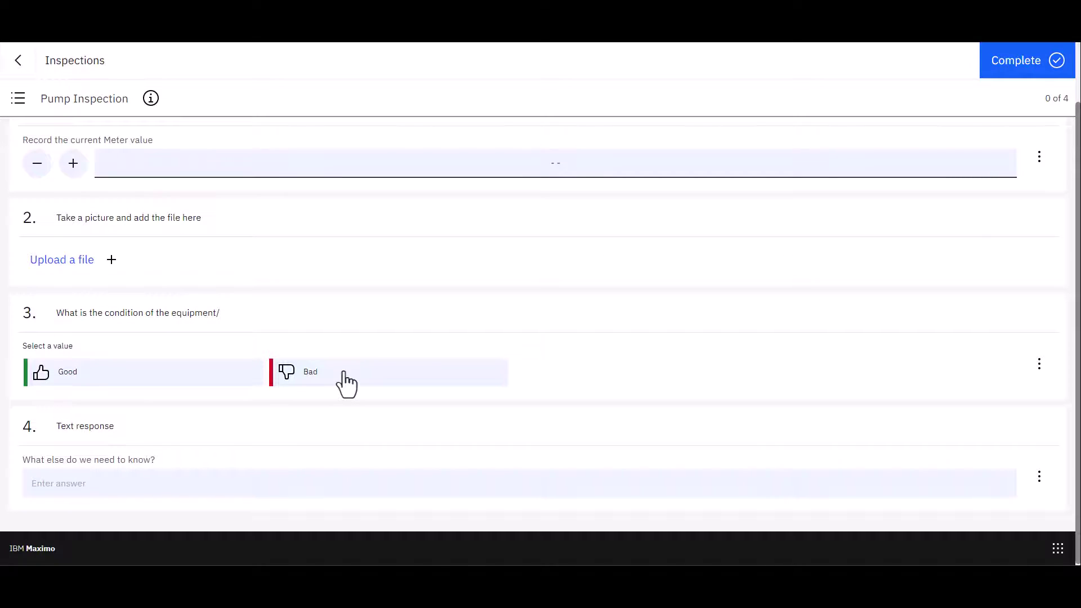
left_click(317, 375)
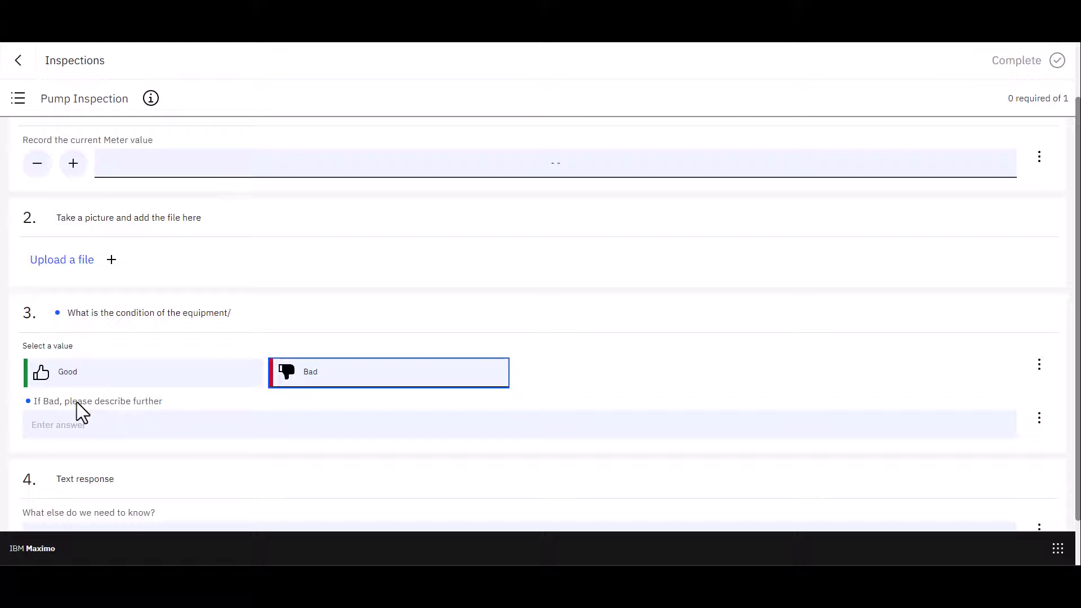
left_click(72, 424)
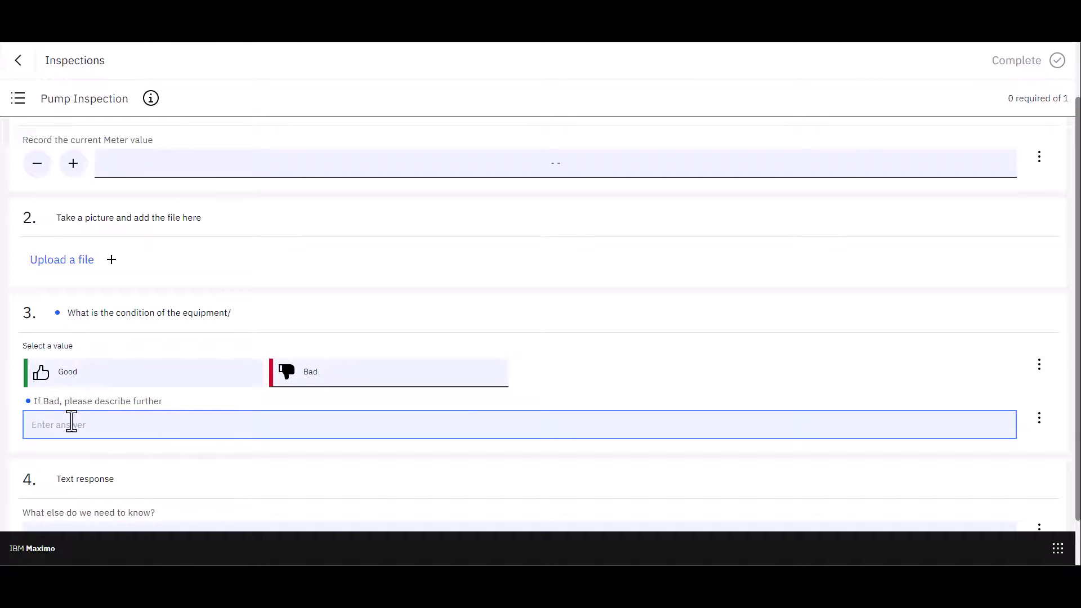
type("Looks like a rat in the back area.")
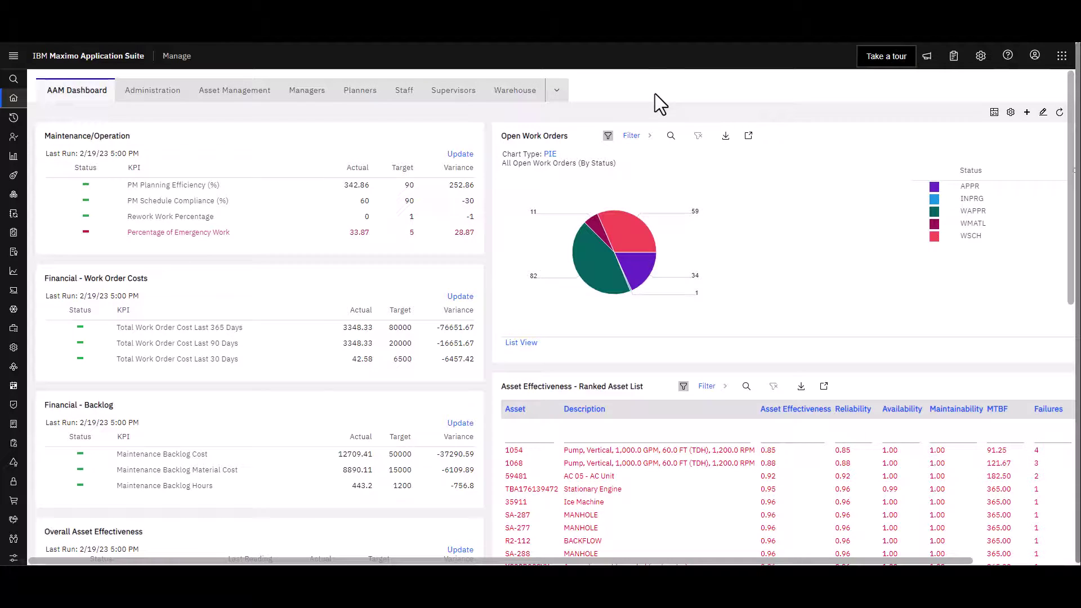
Expand the Planning group in the side navigation to reach Inspection Forms
mouse_move(23, 349)
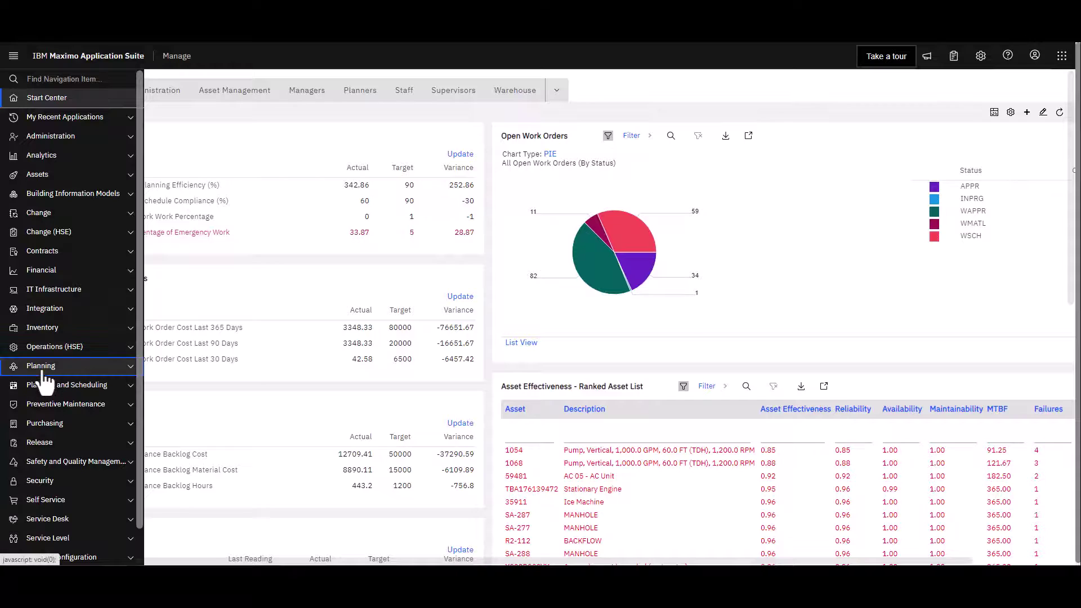
left_click(42, 370)
scroll(79, 434, "down", 3)
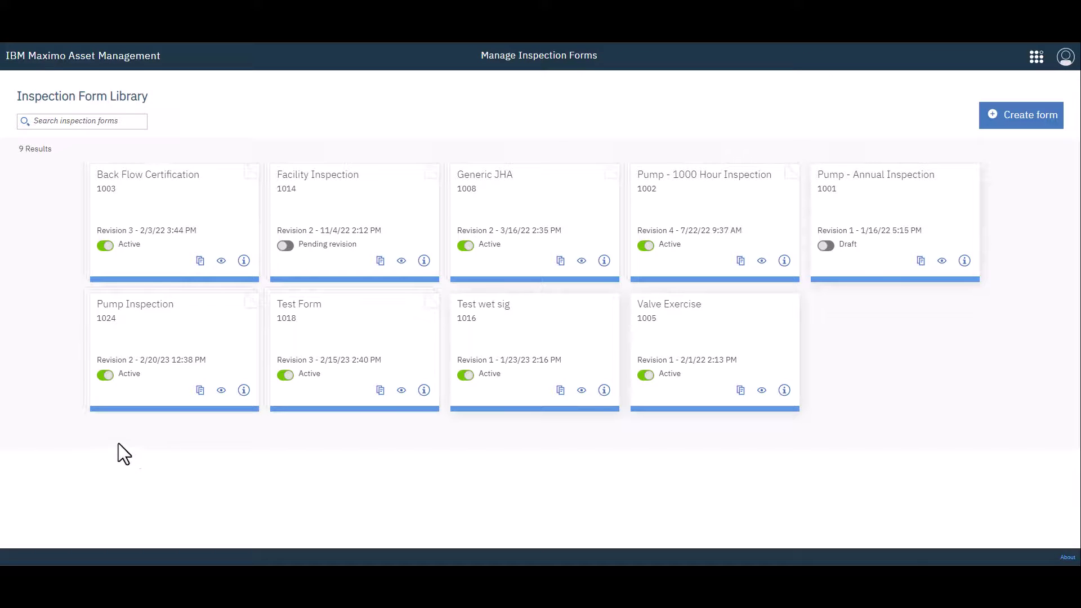
Create revision 3 of Pump Inspection with the reason 'adding automation'
left_click(190, 339)
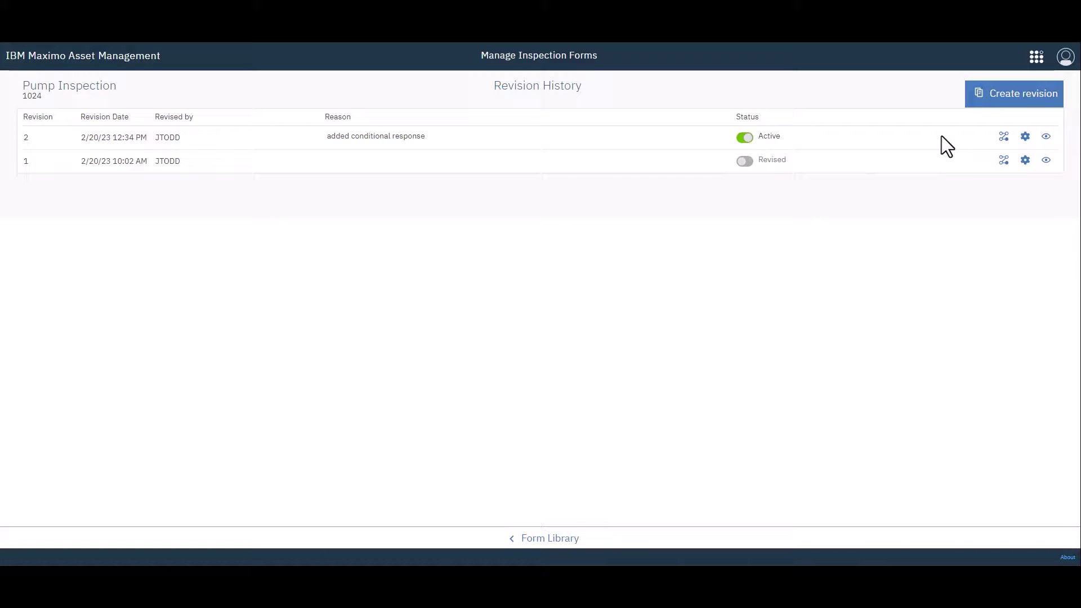
left_click(994, 99)
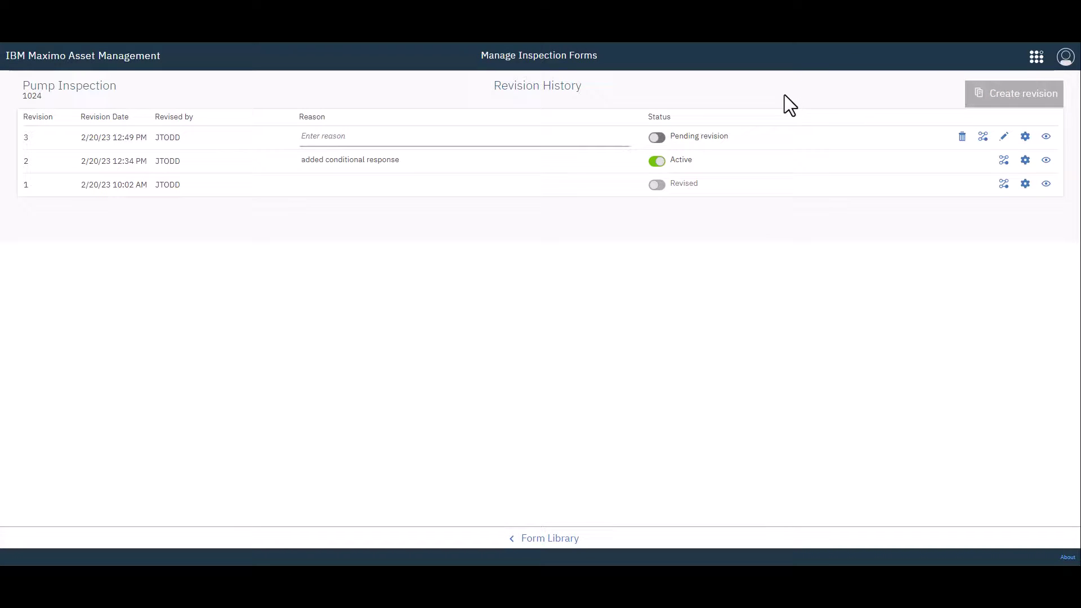
left_click(397, 138)
type("a")
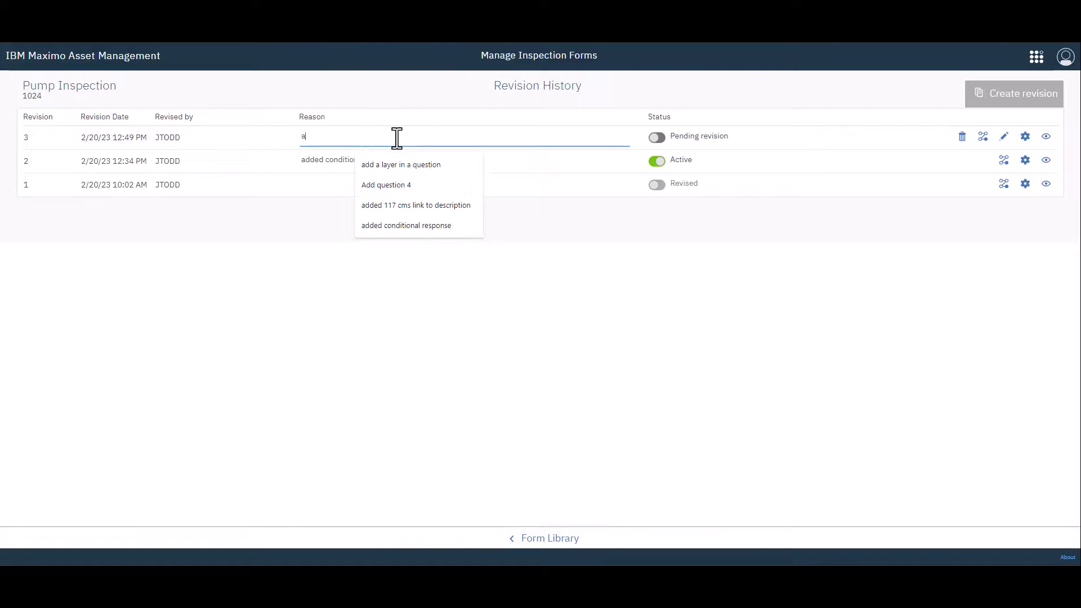
type("dding automation")
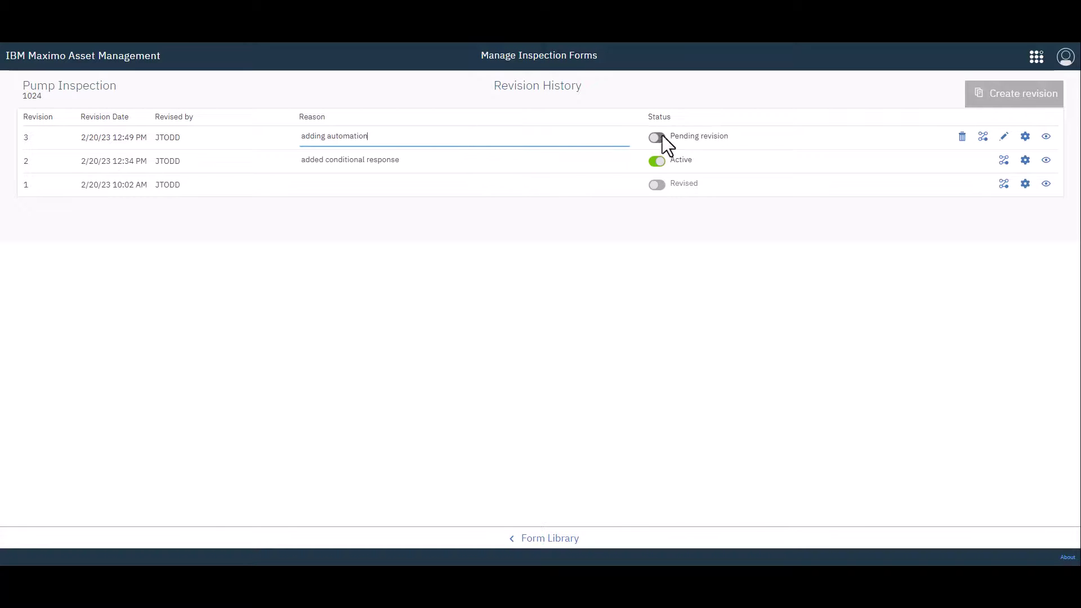
Add the OSACTION.MXAPIINSPRESULT.CREATEWO script to revision 3's selected actions and save the settings
left_click(1026, 137)
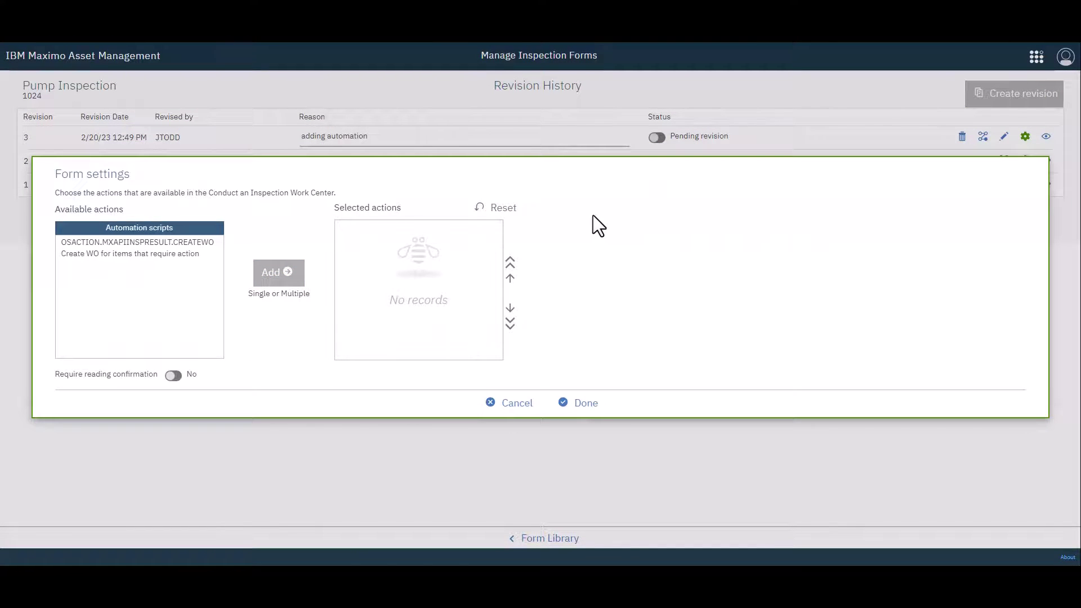
left_click(141, 245)
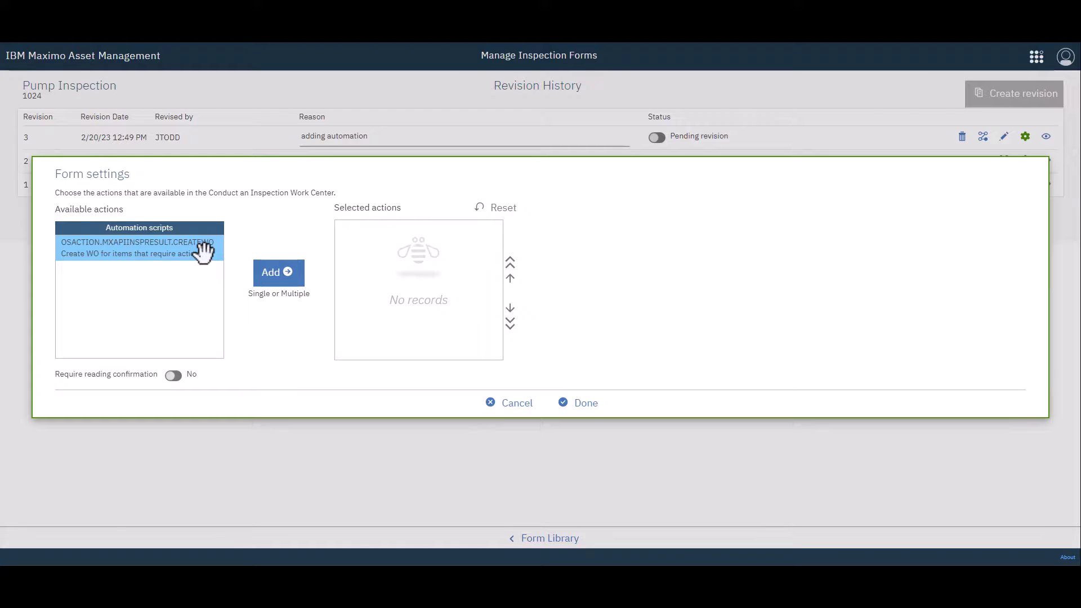
left_click(280, 277)
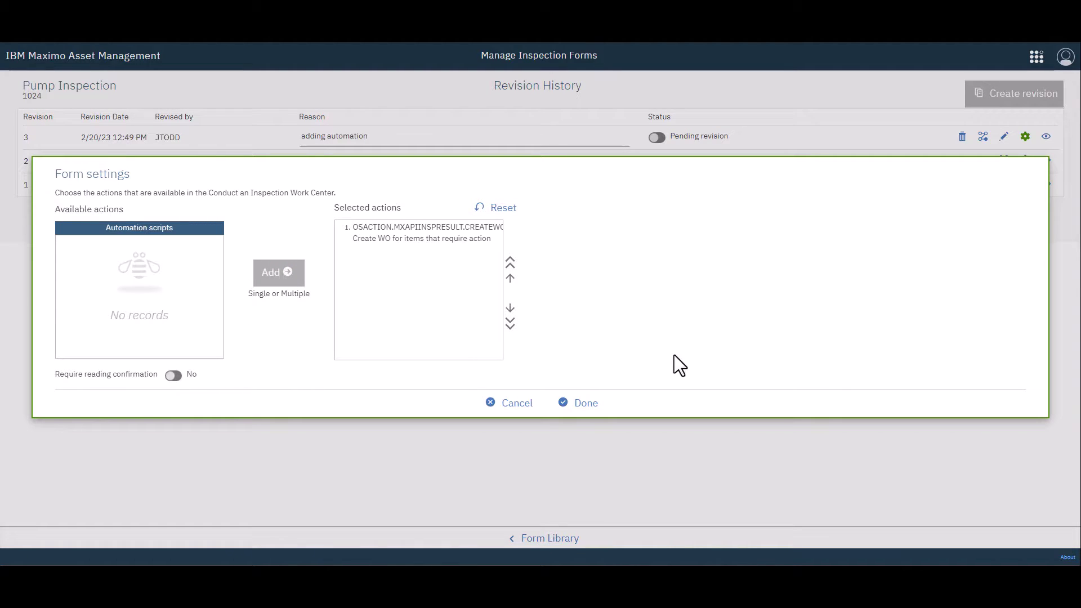
left_click(584, 408)
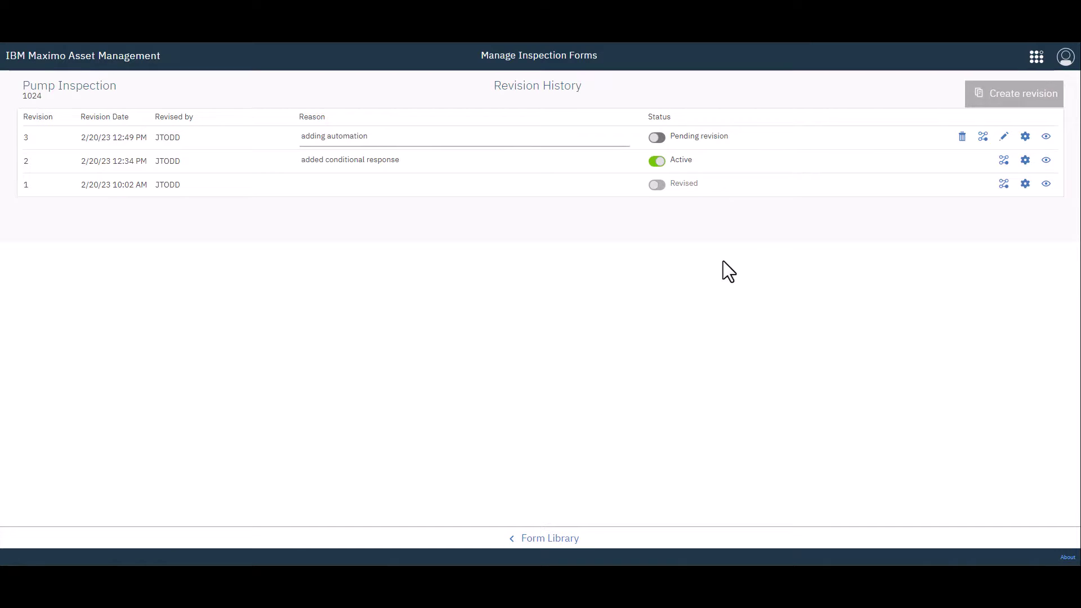
Switch revision 3 of Pump Inspection from Pending revision to Active
left_click(657, 137)
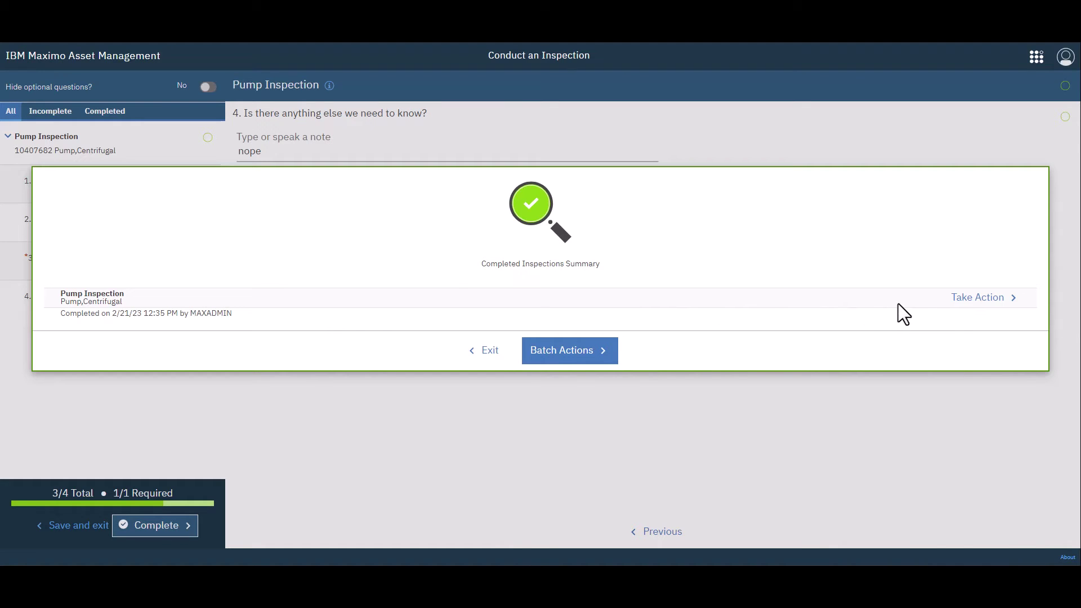
Run 'Create WO for items that require action' from Take Action on the completed Pump Inspection
left_click(973, 304)
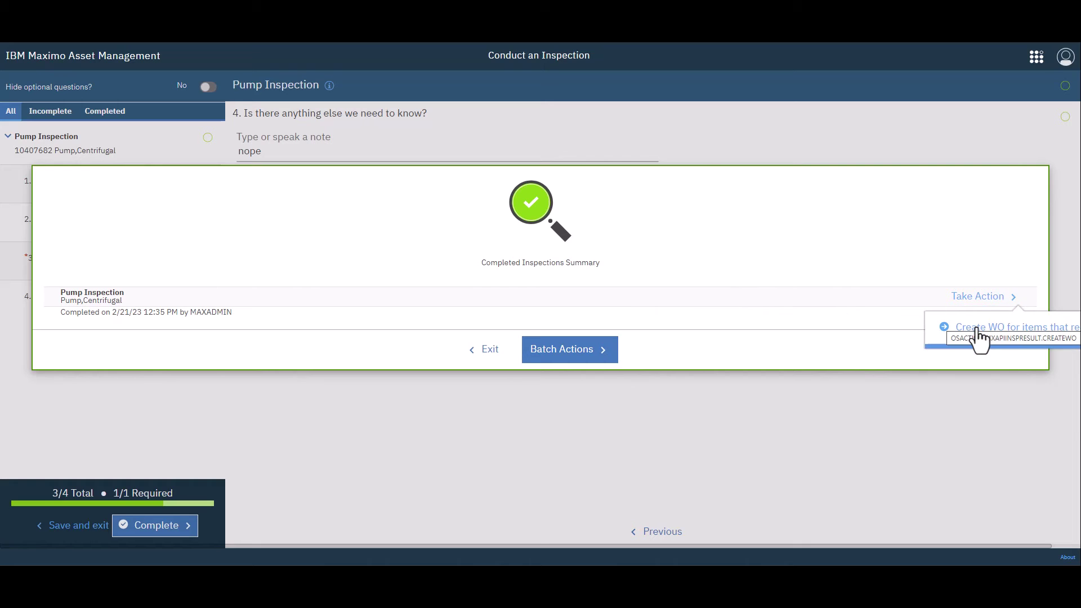
left_click(977, 335)
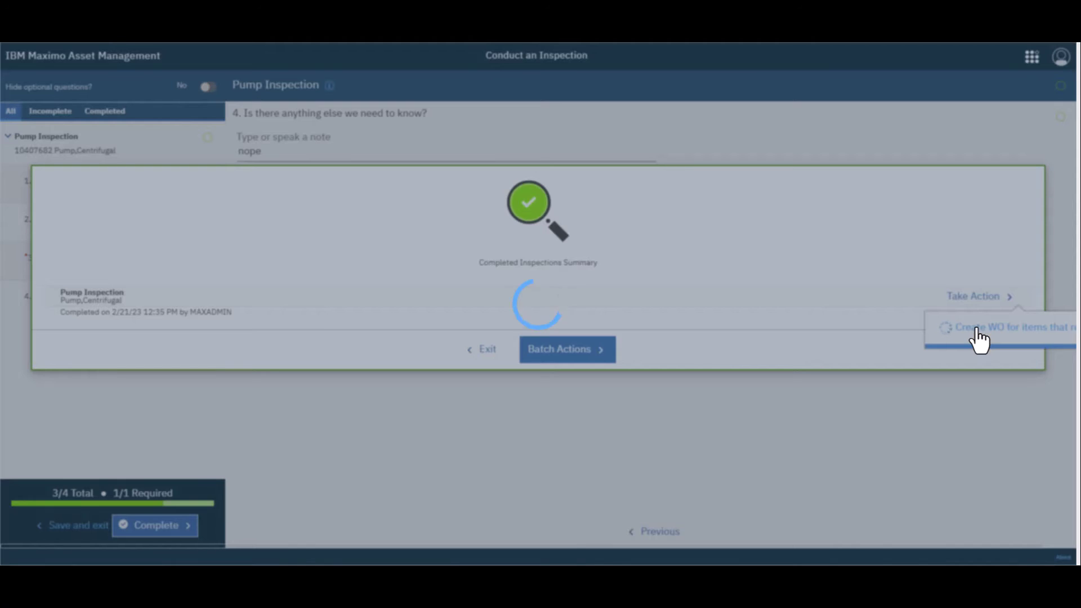